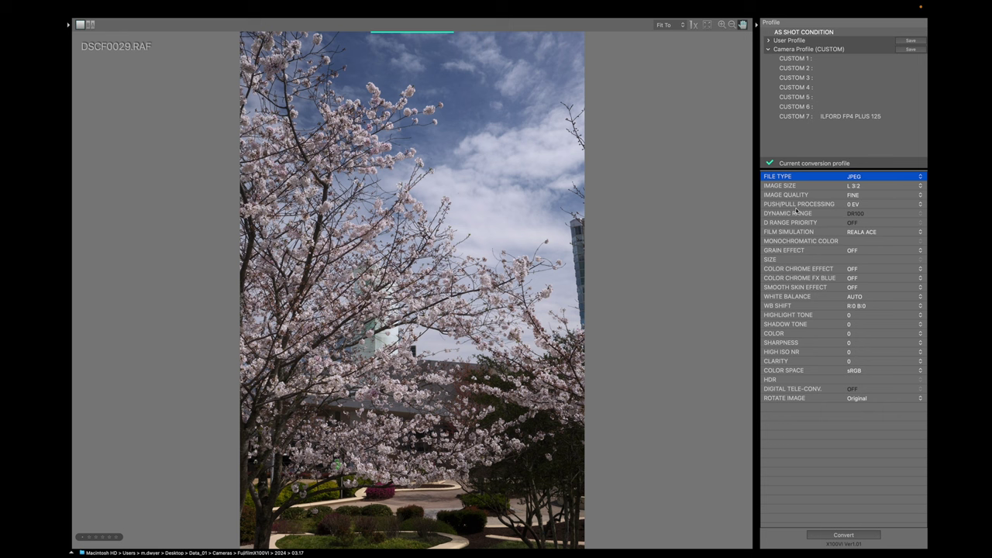
Load the camera's CUSTOM 1 slot from Camera Profile (CUSTOM) as the profile to edit.
{"action": "left_click", "coordinate": [802, 59]}
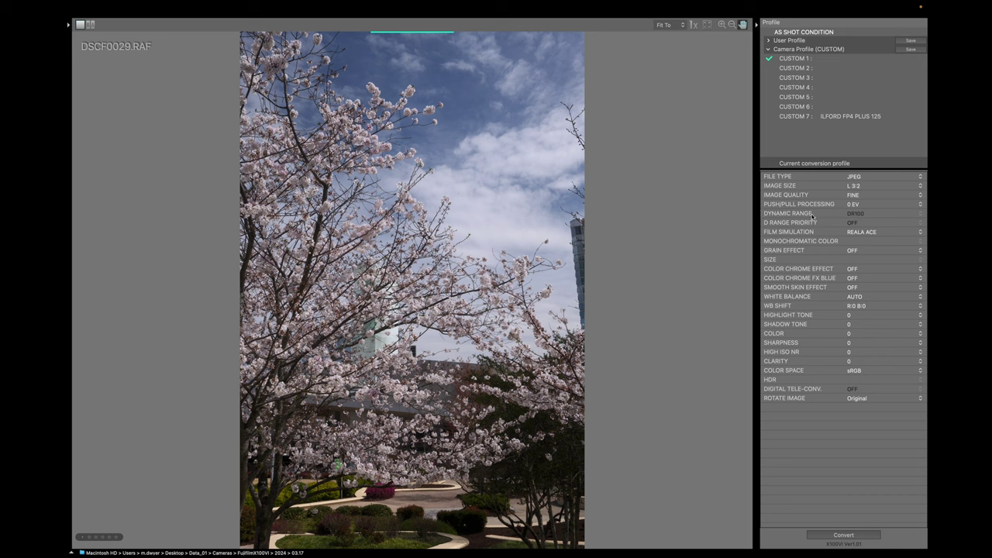
Choose CLASSIC CHROME film simulation, WEAK grain at SMALL size, and STRONG Color Chrome Effect.
{"action": "left_click", "coordinate": [878, 233]}
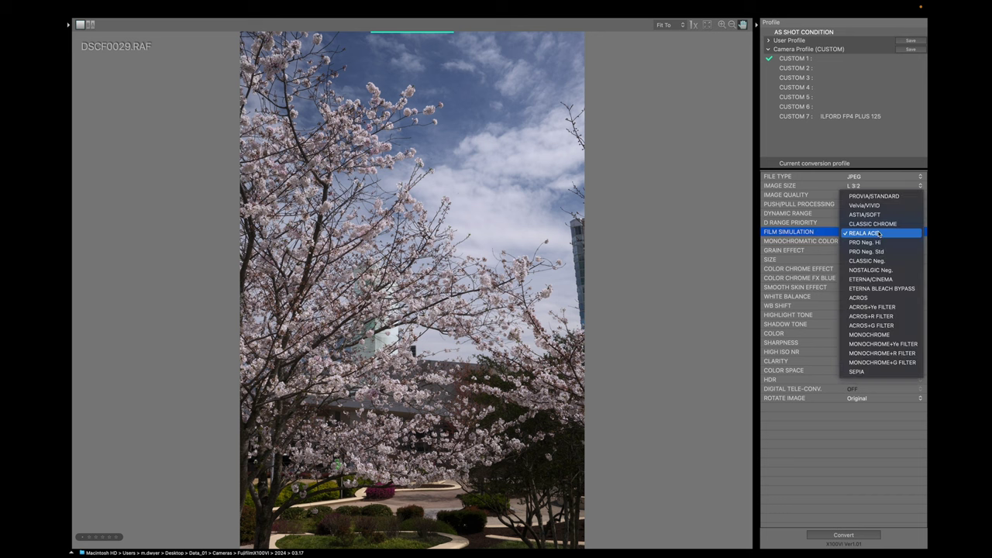
{"action": "left_click", "coordinate": [876, 224]}
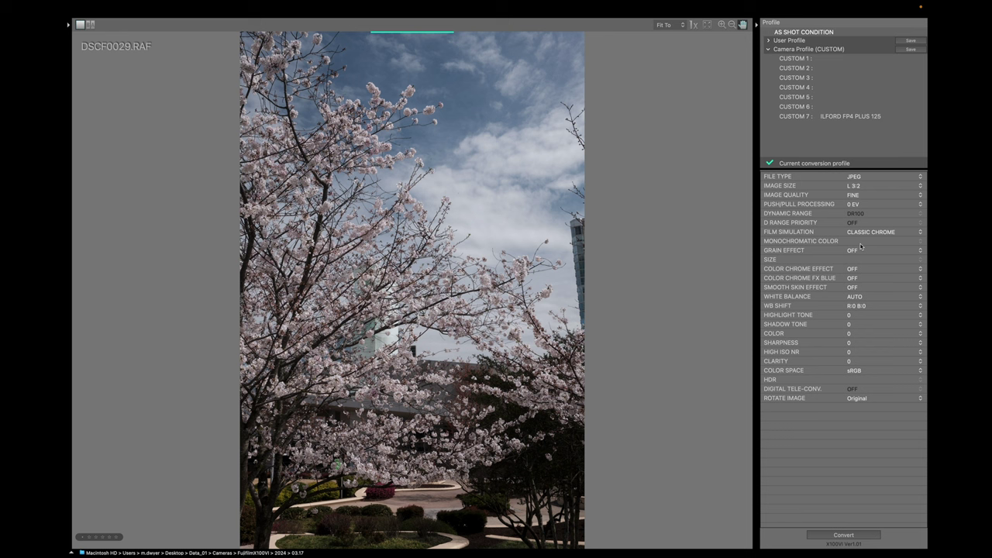
{"action": "left_click", "coordinate": [856, 251]}
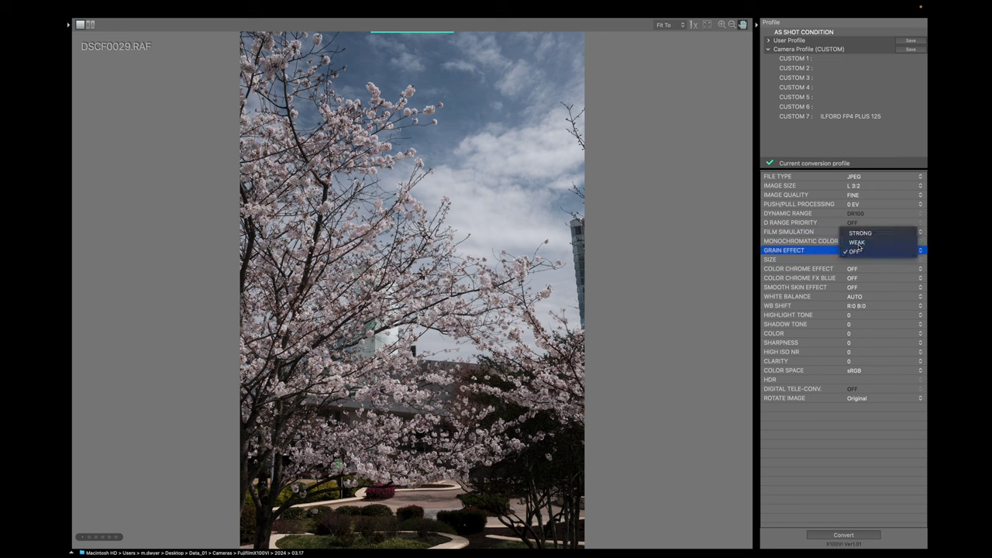
{"action": "left_click", "coordinate": [859, 245]}
{"action": "left_click", "coordinate": [859, 260]}
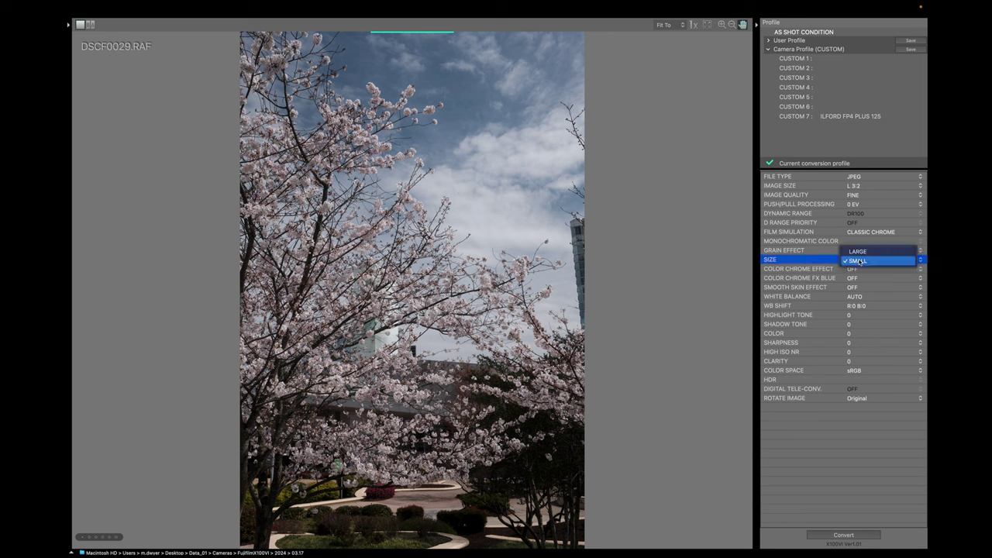
{"action": "left_click", "coordinate": [858, 262]}
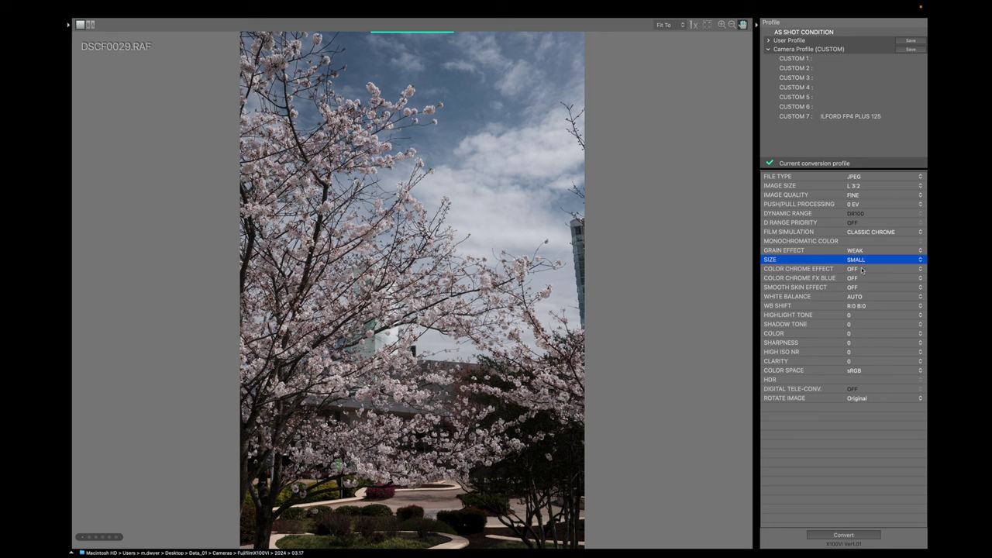
{"action": "left_click", "coordinate": [861, 269]}
{"action": "left_click", "coordinate": [862, 250]}
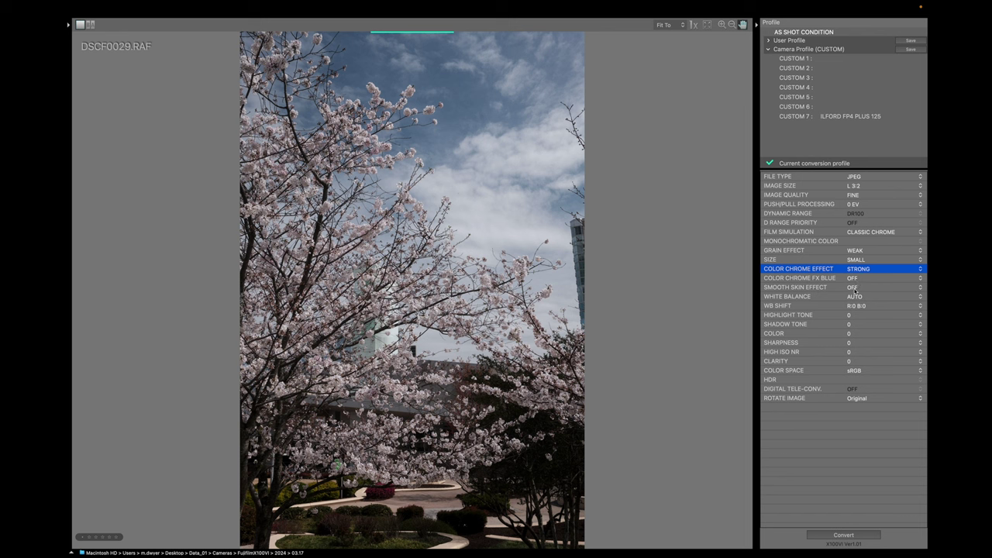
Set white balance to DAYLIGHT and apply a WB shift of R:2 B:-5.
{"action": "left_click", "coordinate": [856, 297]}
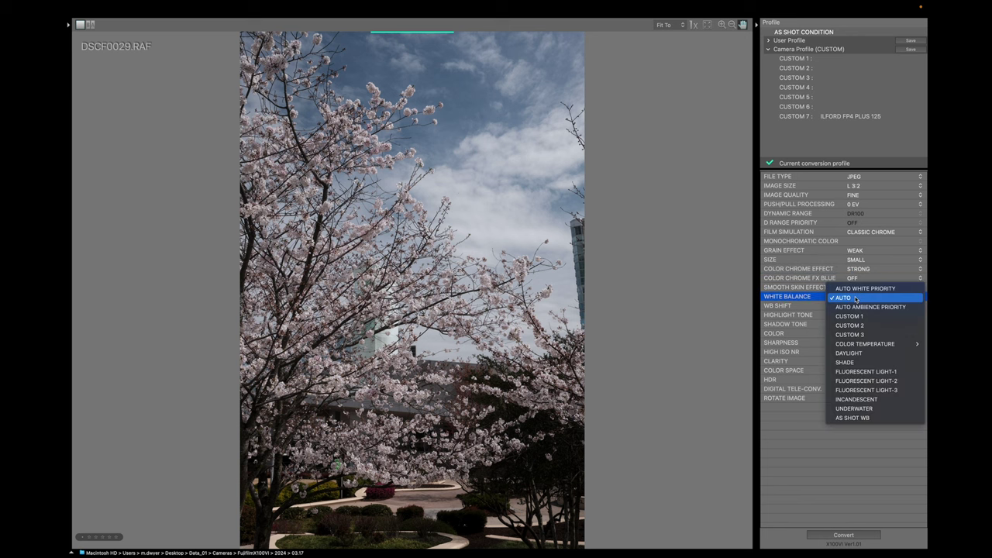
{"action": "left_click", "coordinate": [857, 352]}
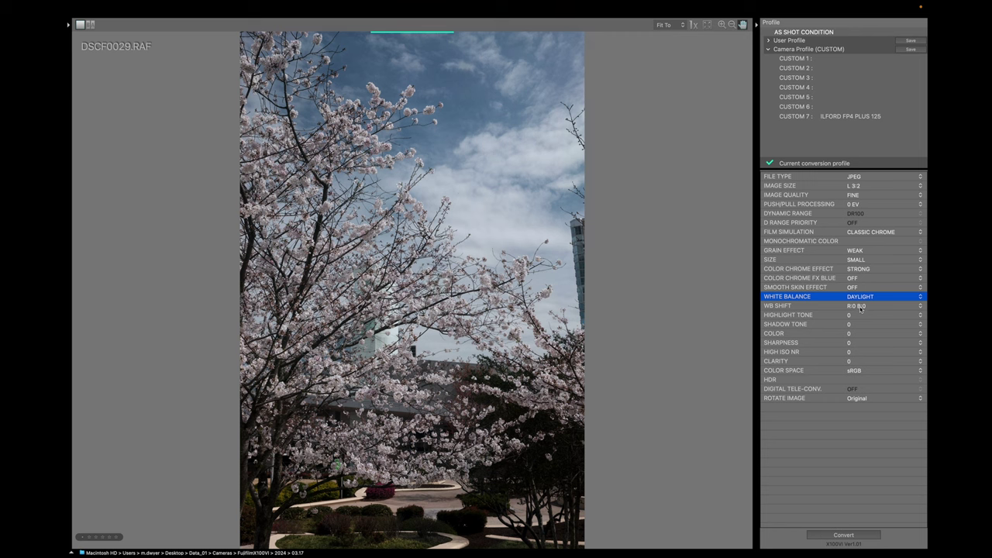
{"action": "left_click", "coordinate": [859, 306]}
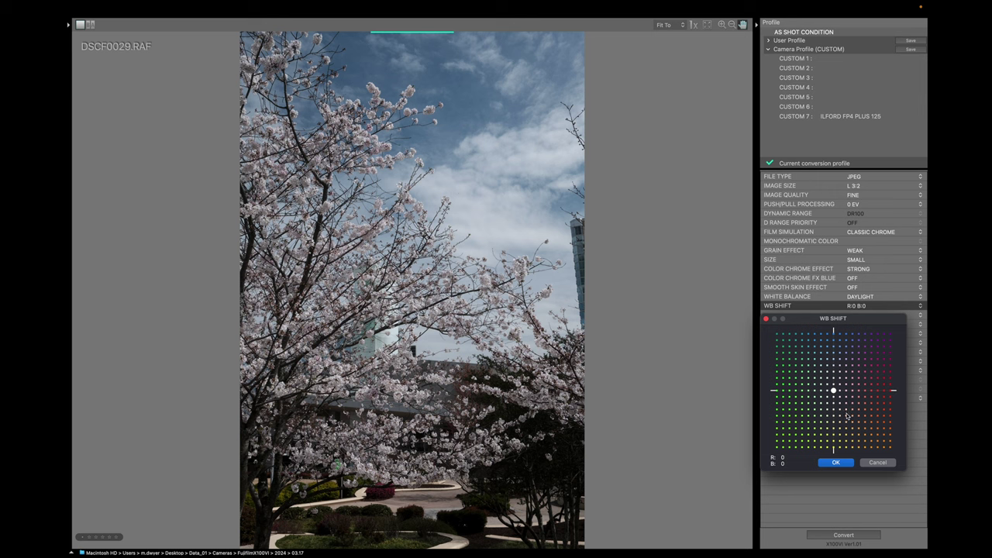
{"action": "left_click", "coordinate": [847, 417]}
{"action": "left_click", "coordinate": [848, 422]}
{"action": "left_click", "coordinate": [836, 463]}
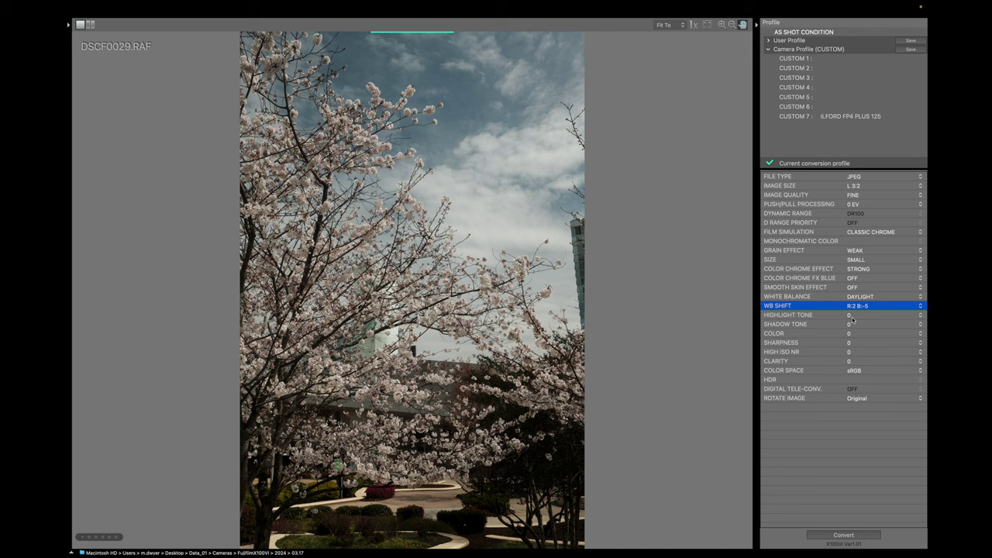
Set shadow tone +0.5, color +2, sharpness +1, High ISO NR -4 and clarity +3.
{"action": "left_click", "coordinate": [853, 325]}
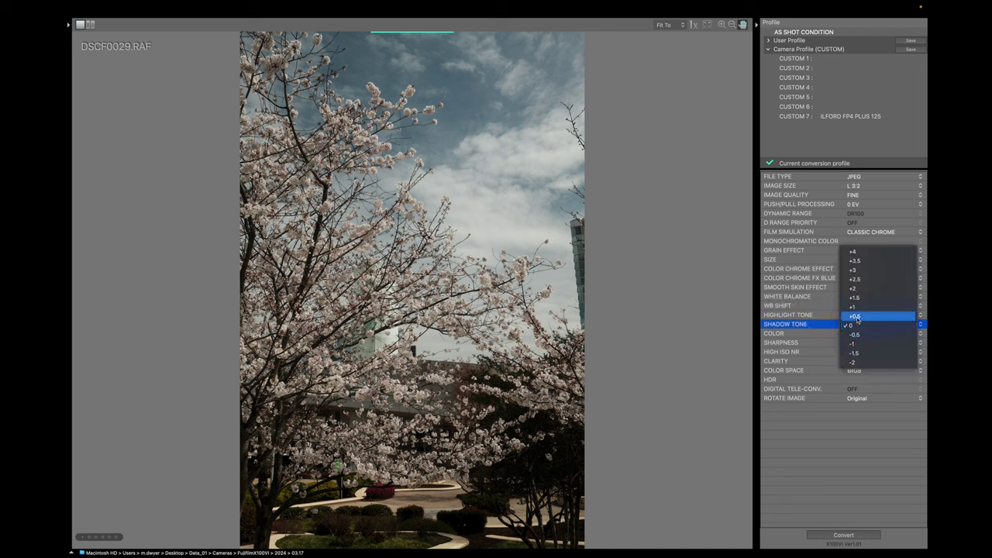
{"action": "left_click", "coordinate": [856, 317]}
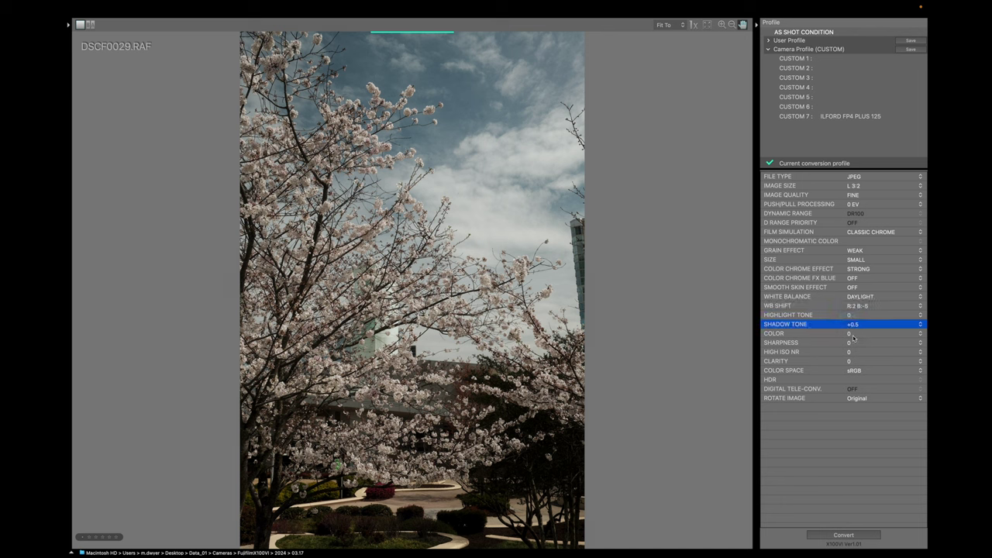
{"action": "left_click", "coordinate": [853, 335]}
{"action": "left_click", "coordinate": [859, 316]}
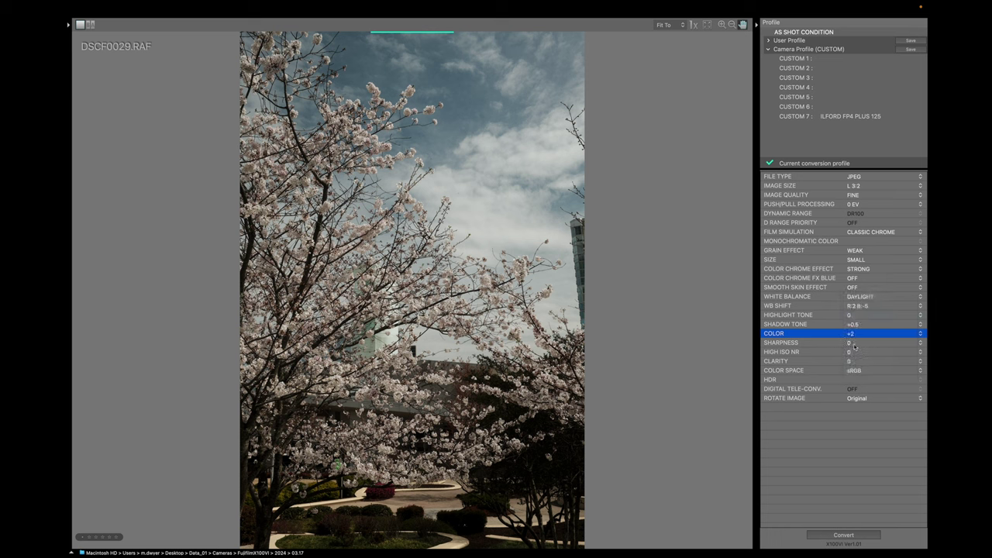
{"action": "left_click", "coordinate": [854, 343]}
{"action": "left_click", "coordinate": [859, 334]}
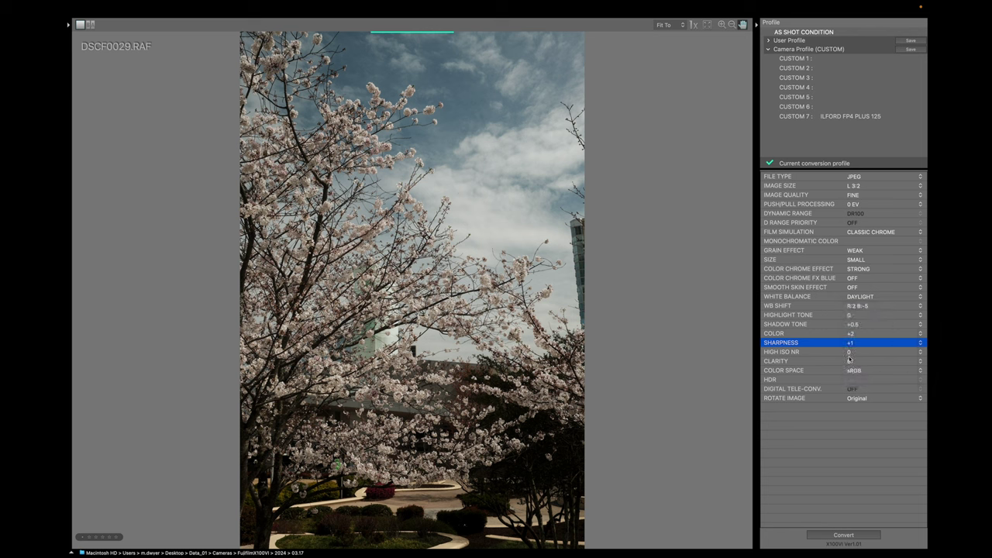
{"action": "left_click", "coordinate": [849, 355]}
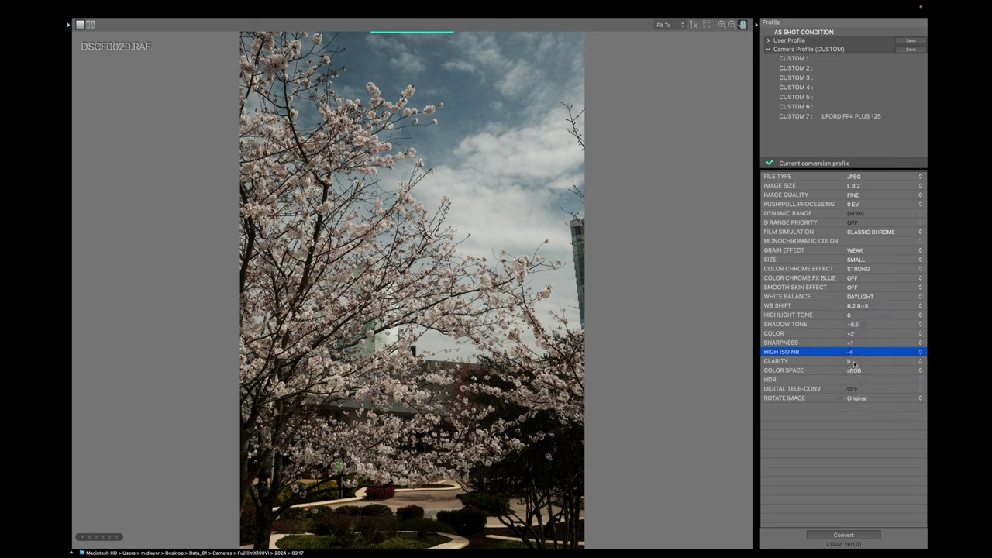
{"action": "left_click", "coordinate": [854, 365]}
{"action": "left_click", "coordinate": [856, 339]}
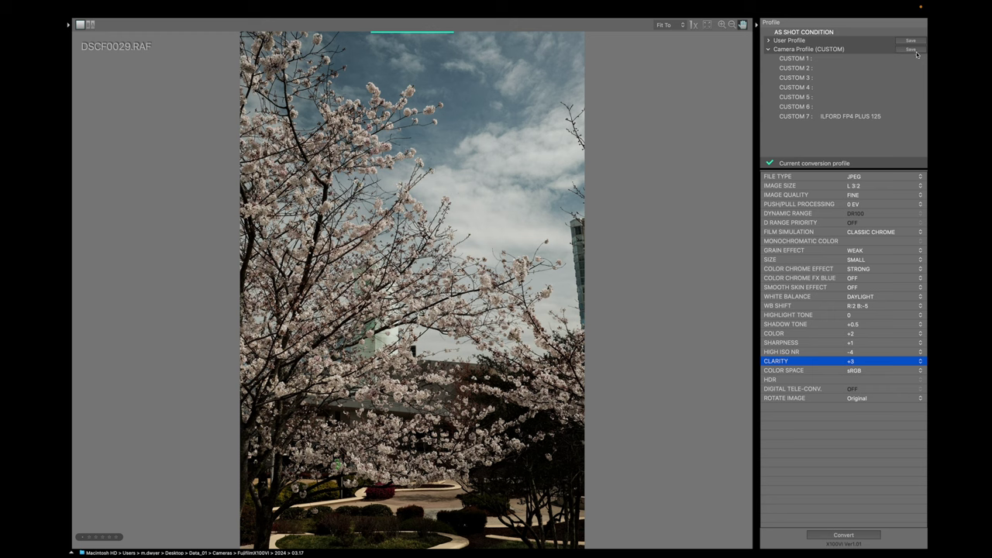
Copy the recipe to the camera's CUSTOM 1 slot and name it 'Kodachrome 64'.
{"action": "left_click", "coordinate": [870, 58]}
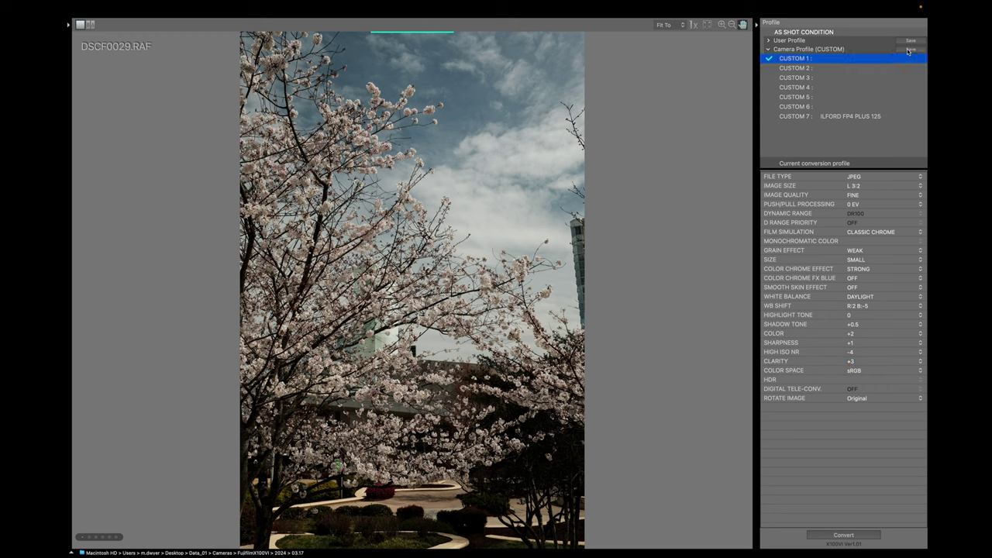
{"action": "left_click", "coordinate": [908, 49]}
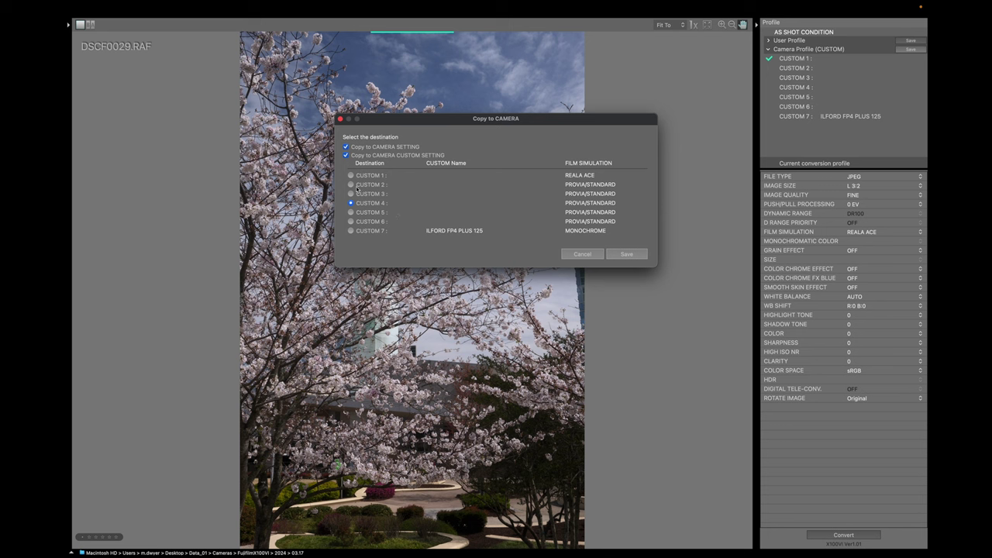
{"action": "left_click", "coordinate": [352, 176]}
{"action": "left_click", "coordinate": [625, 255]}
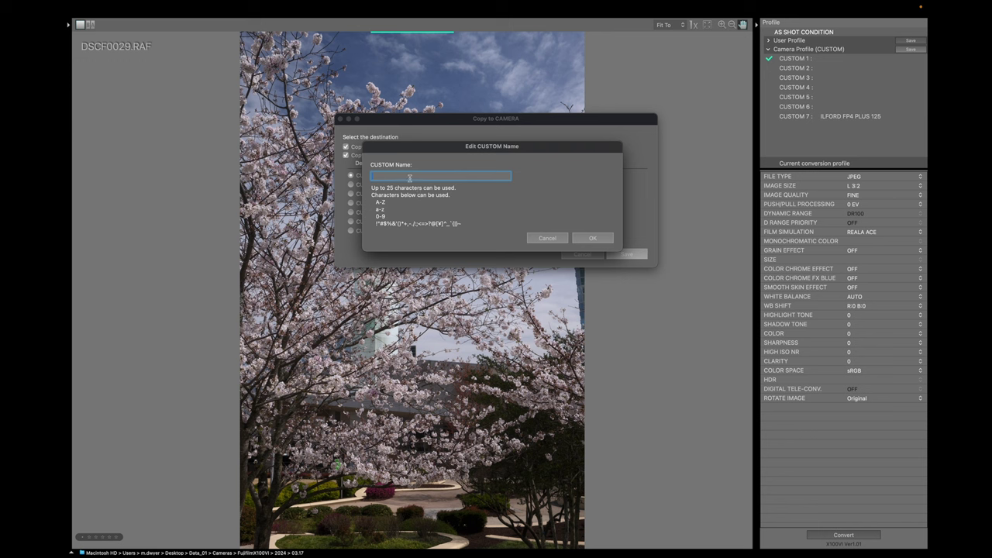
{"action": "type", "text": "Kodachrome 64"}
{"action": "left_click", "coordinate": [588, 239]}
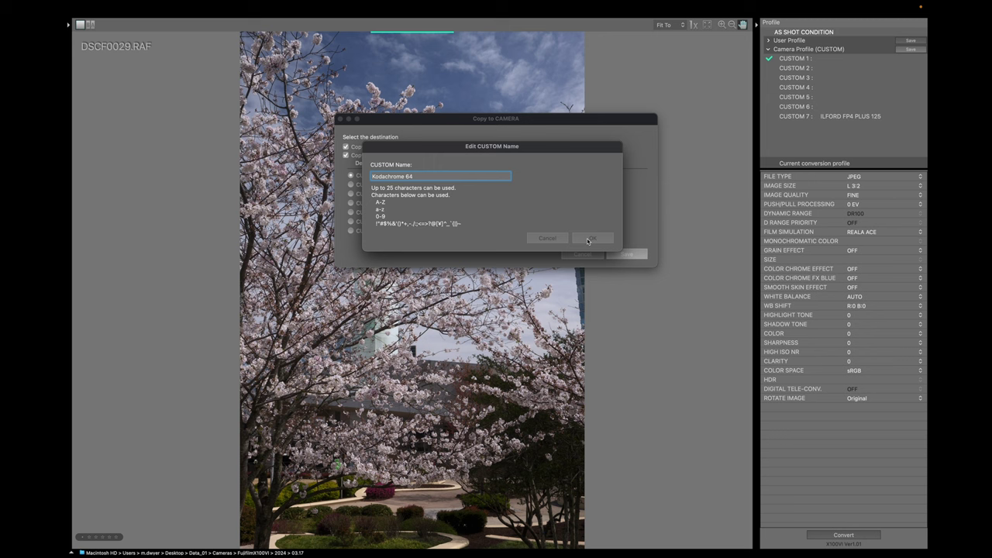